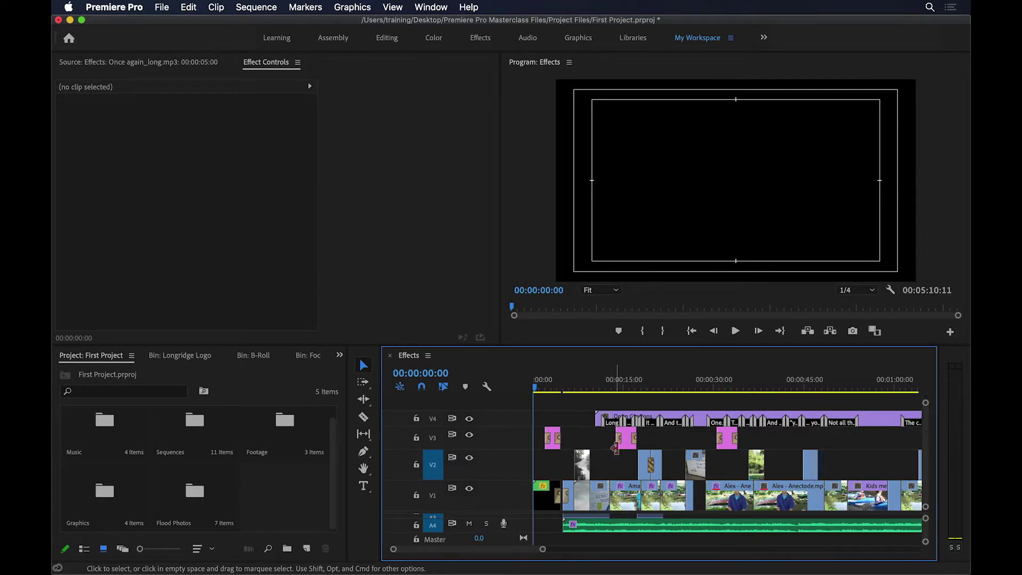
Load Once again_long.mp3 in the Source Monitor and play it to hear the rhythm.
{"action": "double_click", "coordinate": [620, 523]}
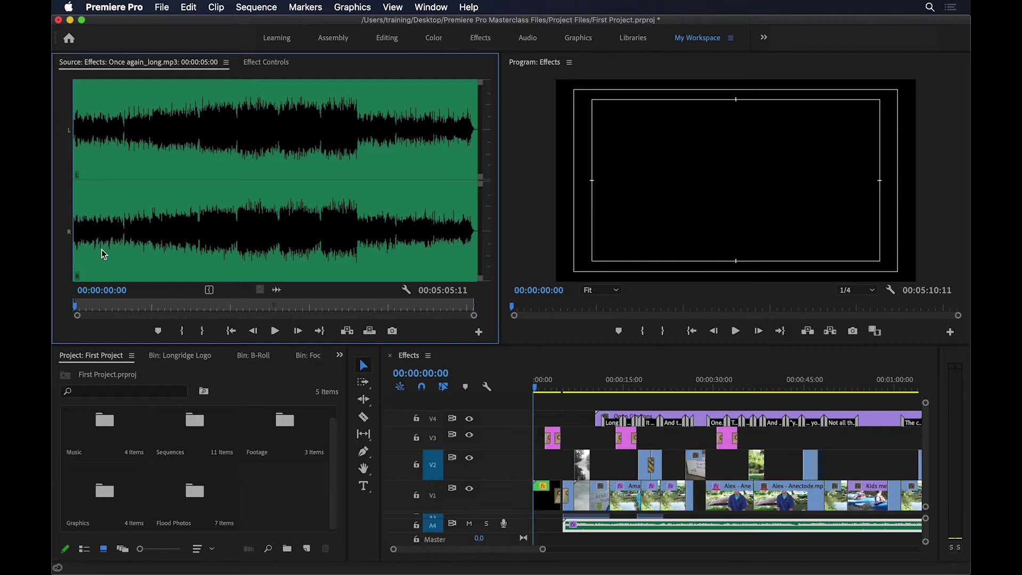
{"action": "key", "text": "space"}
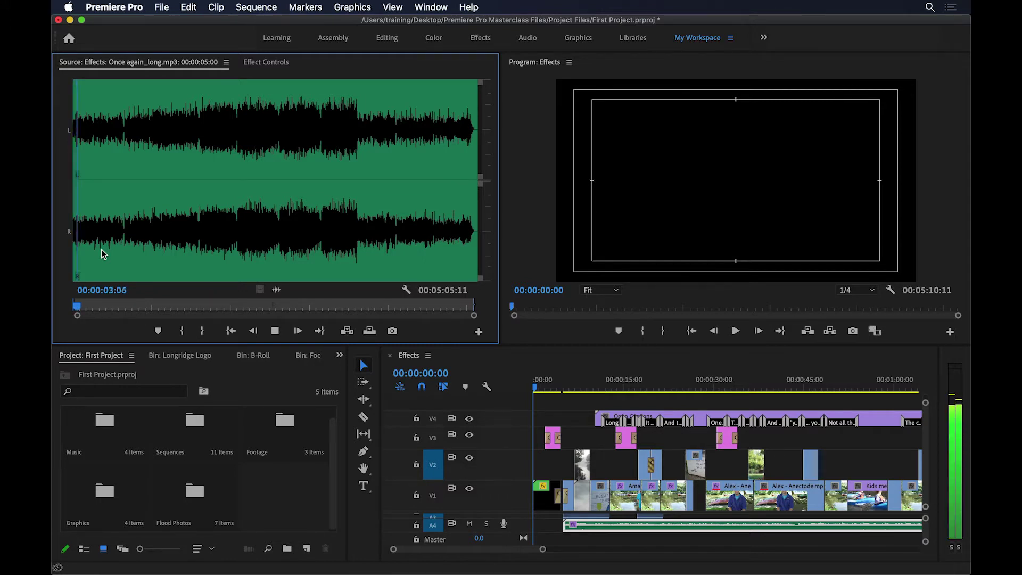
{"action": "key", "text": "space"}
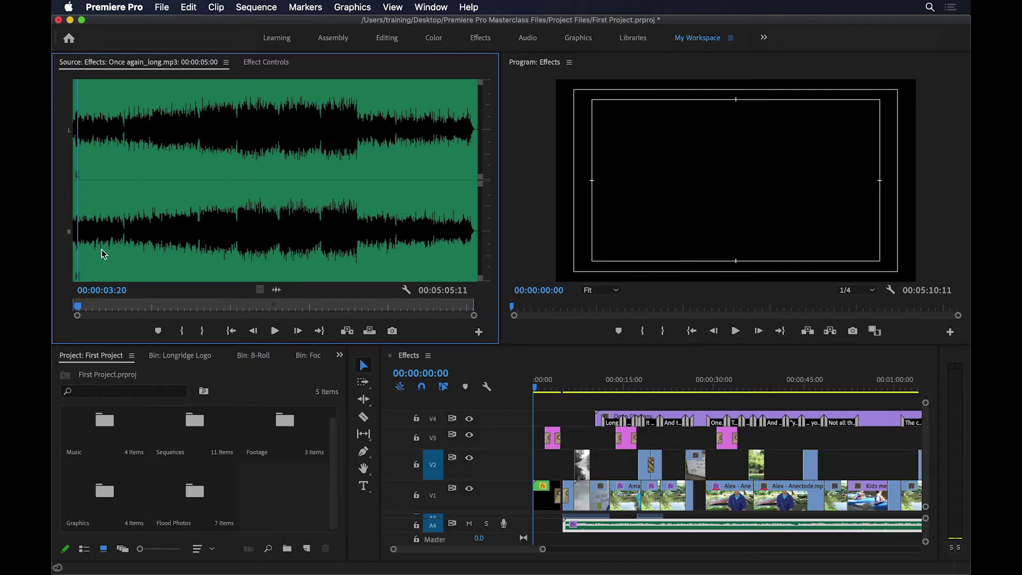
Return to the start, zoom in on the waveform, and replay the opening to 00:00:06:09.
{"action": "left_click", "coordinate": [74, 155]}
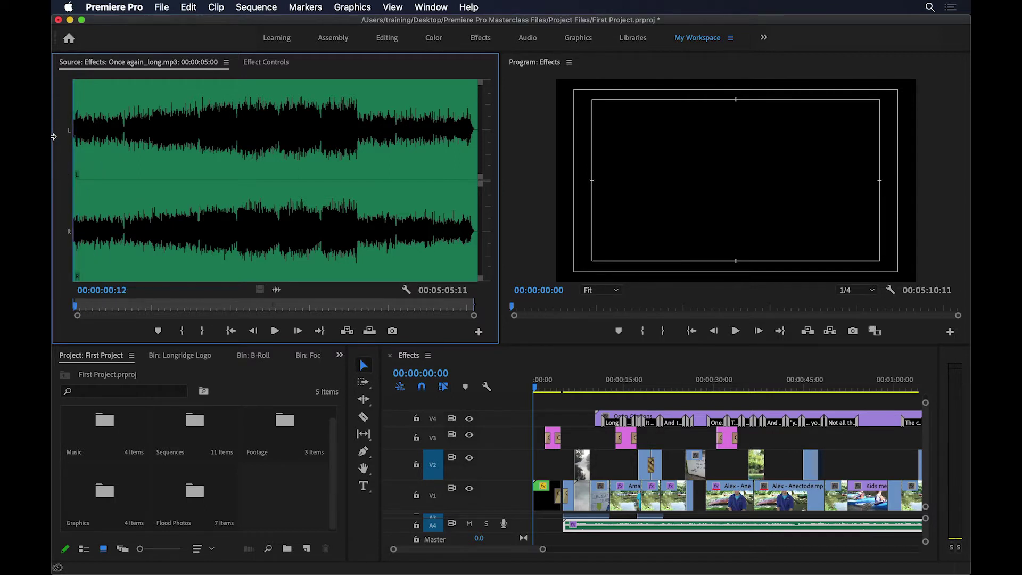
{"action": "key", "text": "="}
{"action": "key", "text": "="}
{"action": "key", "text": "="}
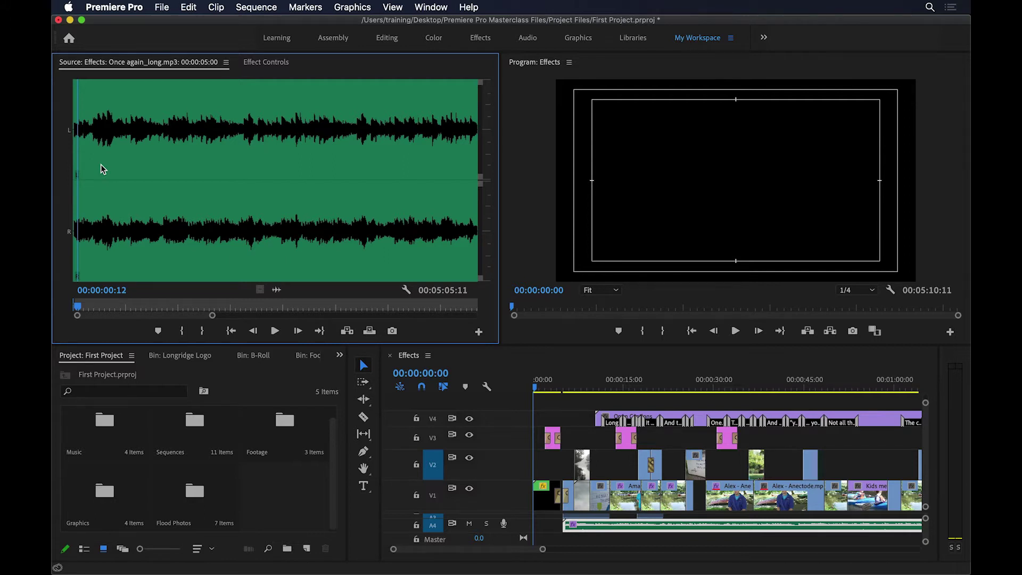
{"action": "key", "text": "space"}
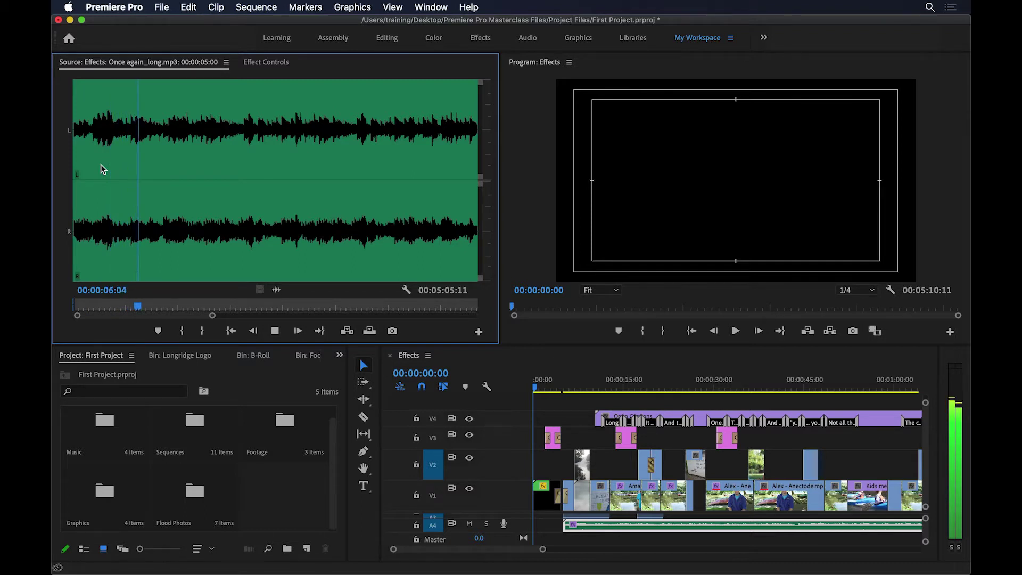
{"action": "key", "text": "space"}
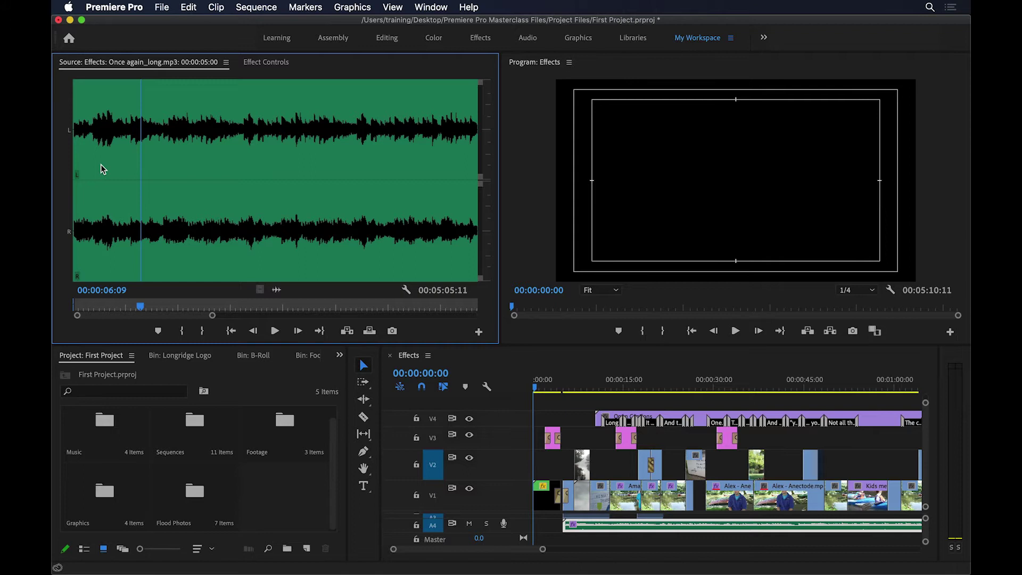
{"action": "left_click_drag", "start_coordinate": [91, 166], "coordinate": [69, 168]}
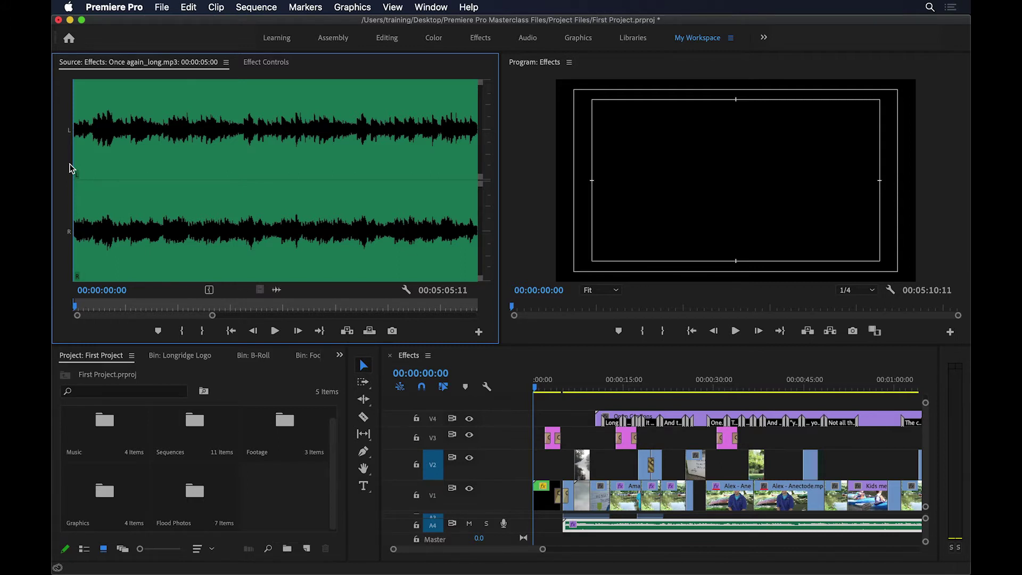
{"action": "key", "text": "space"}
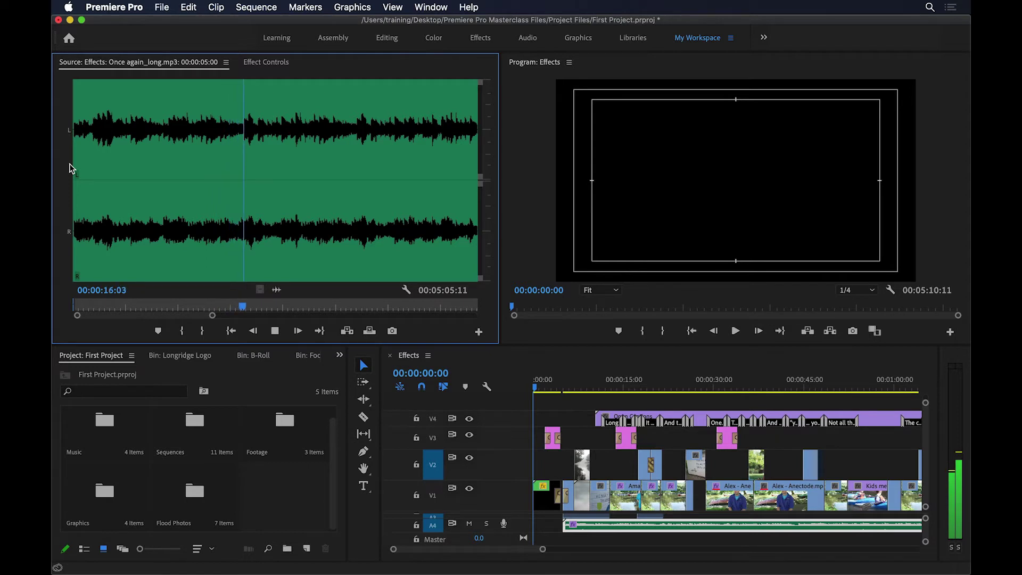
{"action": "key", "text": "space"}
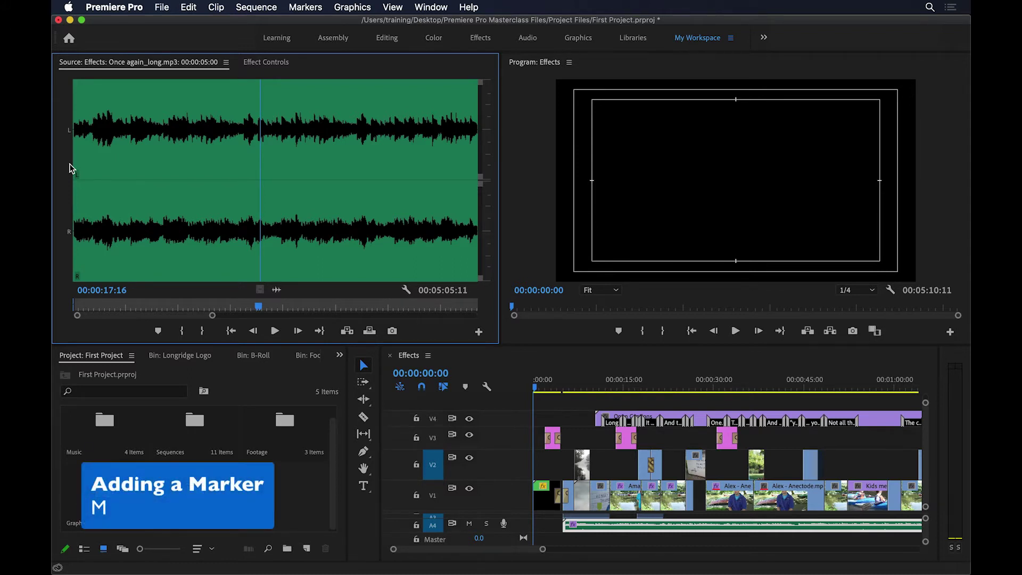
Play Once again_long.mp3 from the start, adding six beat markers and stopping at 00:00:11:13.
{"action": "key", "text": "Home"}
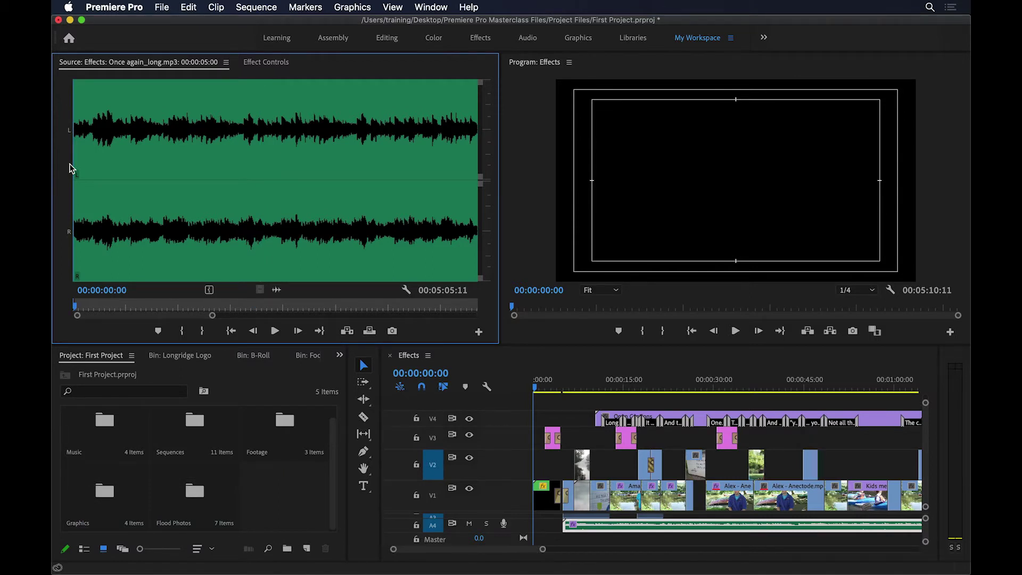
{"action": "key", "text": "space"}
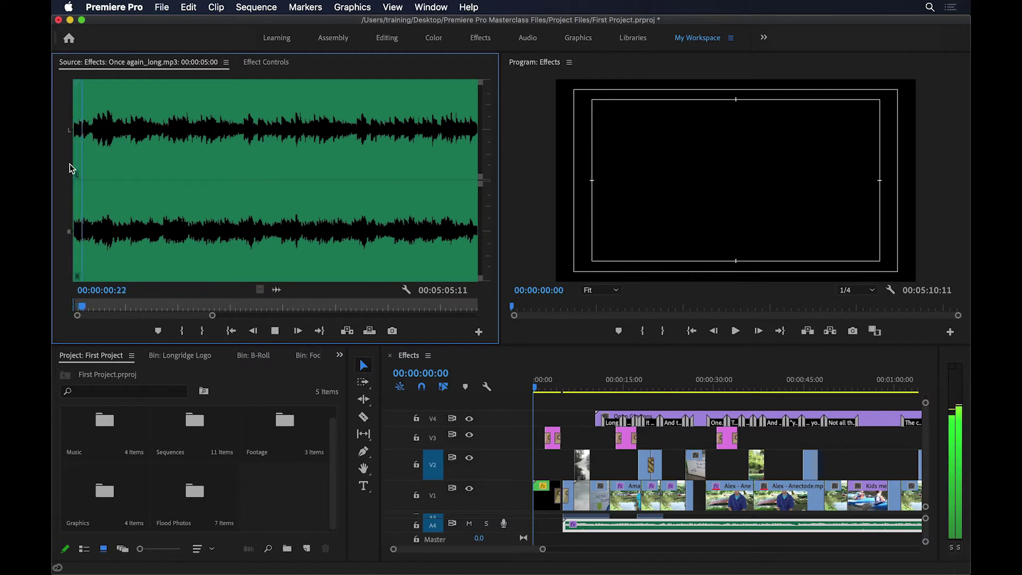
{"action": "key", "text": "m"}
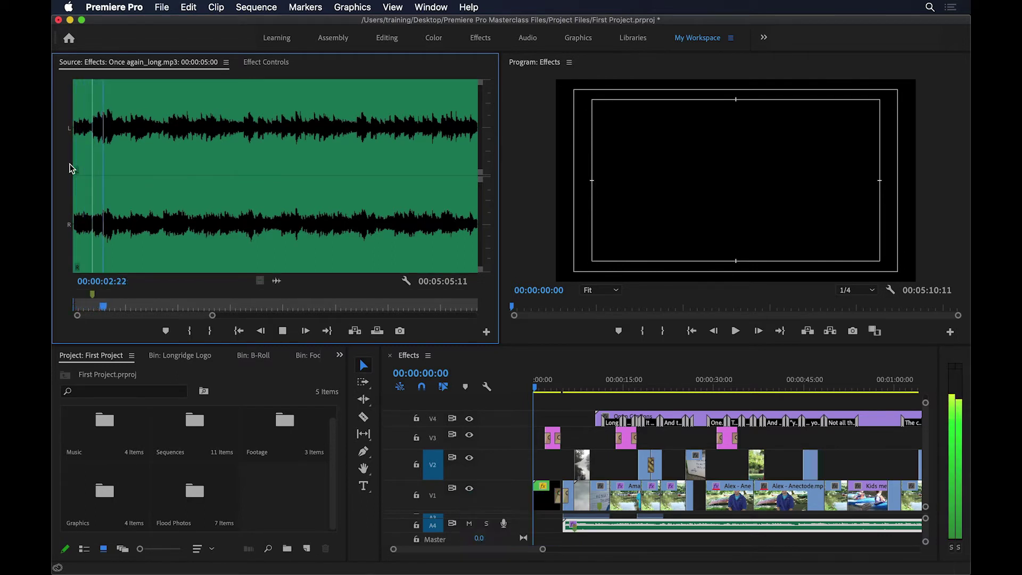
{"action": "key", "text": "m"}
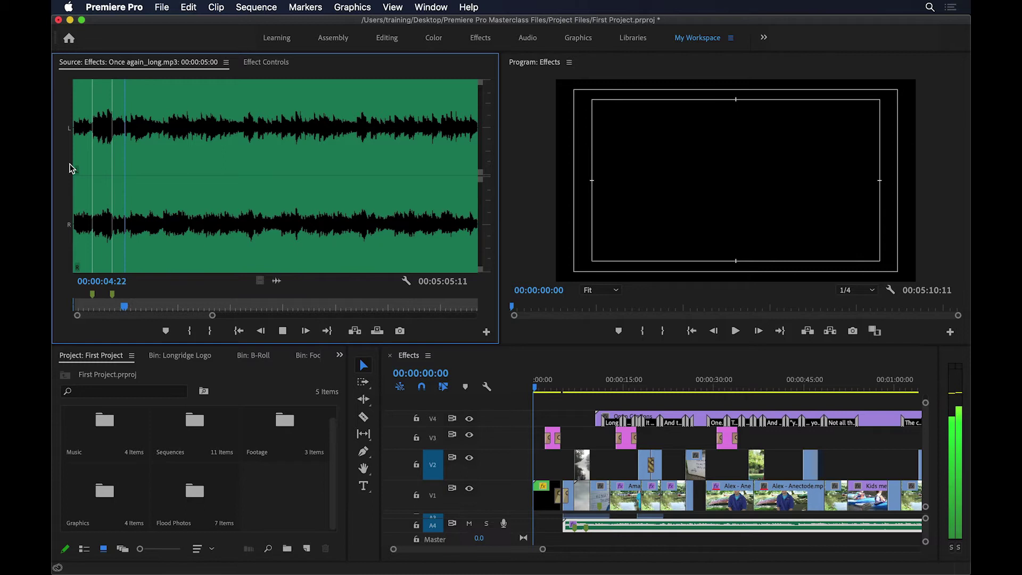
{"action": "key", "text": "m"}
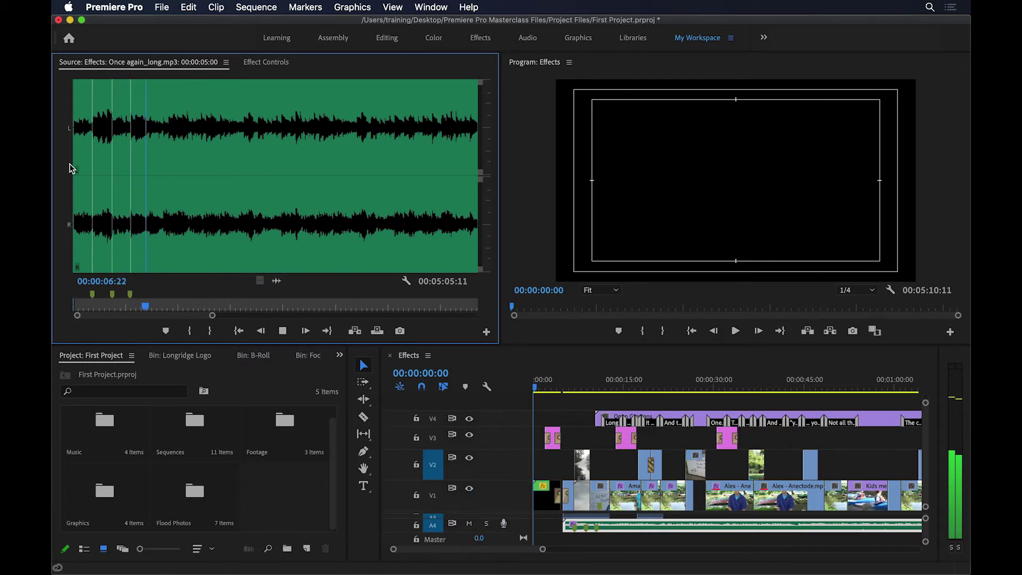
{"action": "key", "text": "m"}
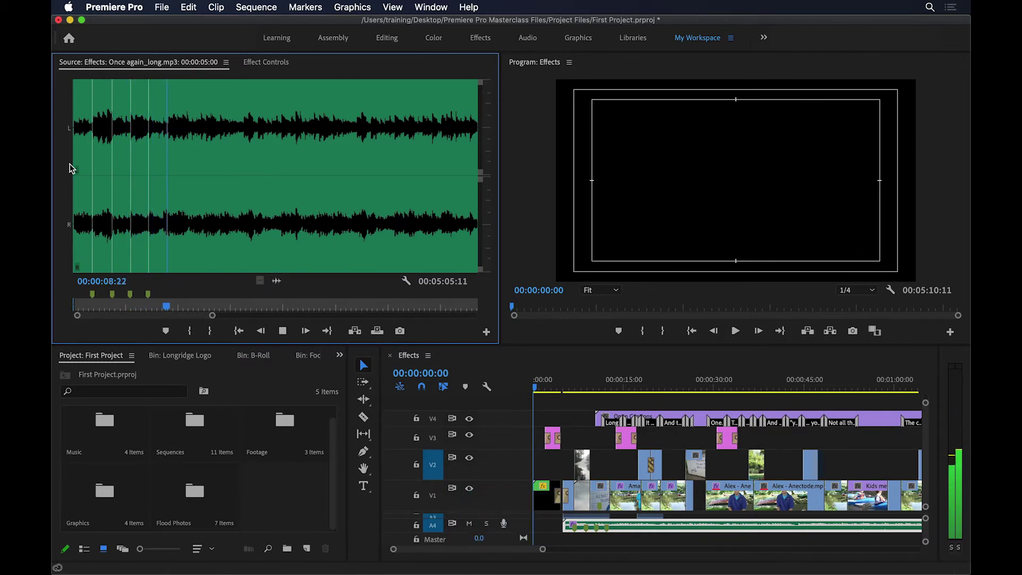
{"action": "key", "text": "m"}
{"action": "key", "text": "m"}
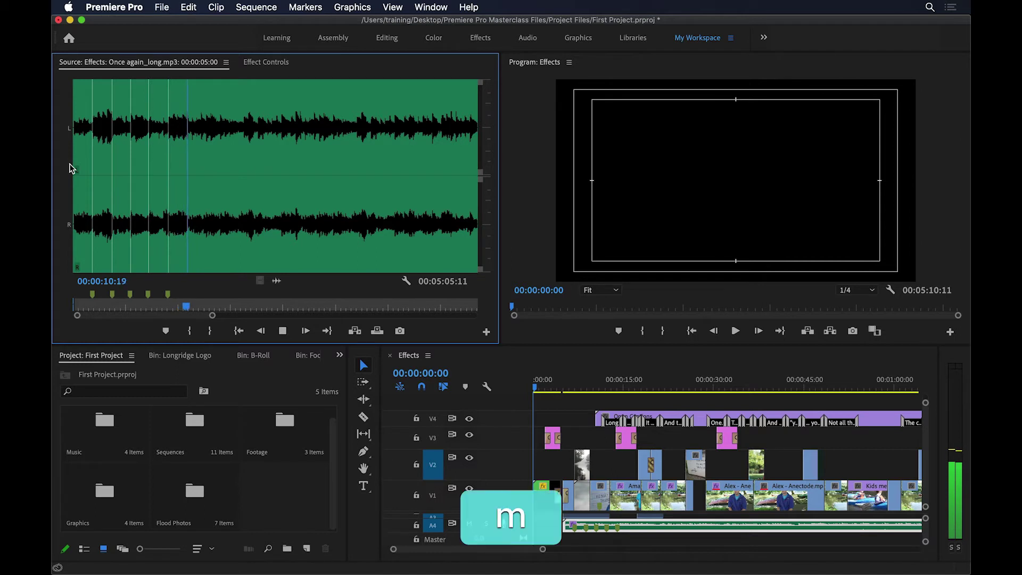
{"action": "key", "text": "space"}
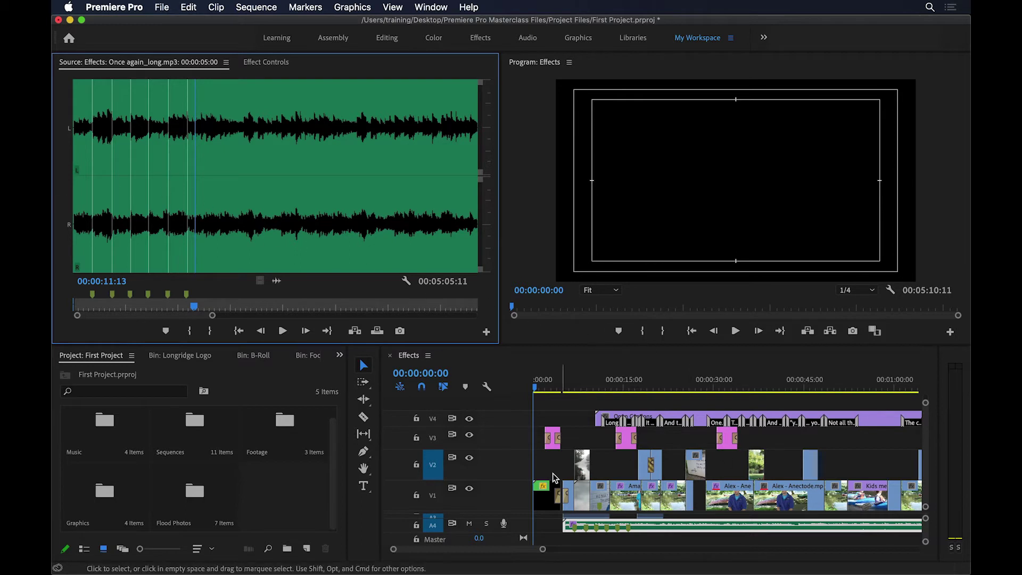
{"action": "left_click_drag", "start_coordinate": [514, 513], "coordinate": [515, 458]}
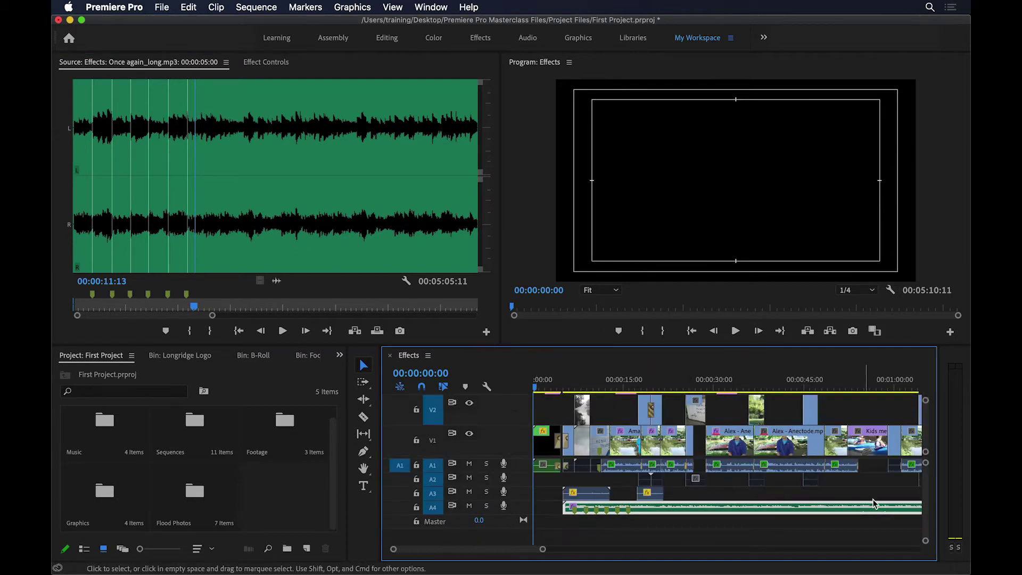
{"action": "scroll", "coordinate": [926, 467], "scroll_direction": "up", "scroll_amount": 3}
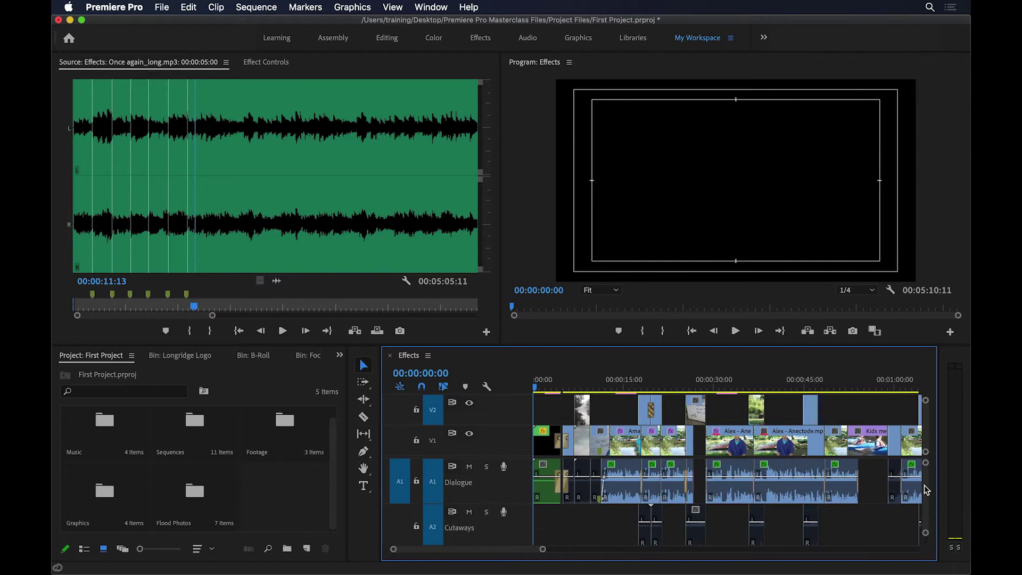
{"action": "scroll", "coordinate": [926, 467], "scroll_direction": "down", "scroll_amount": 3}
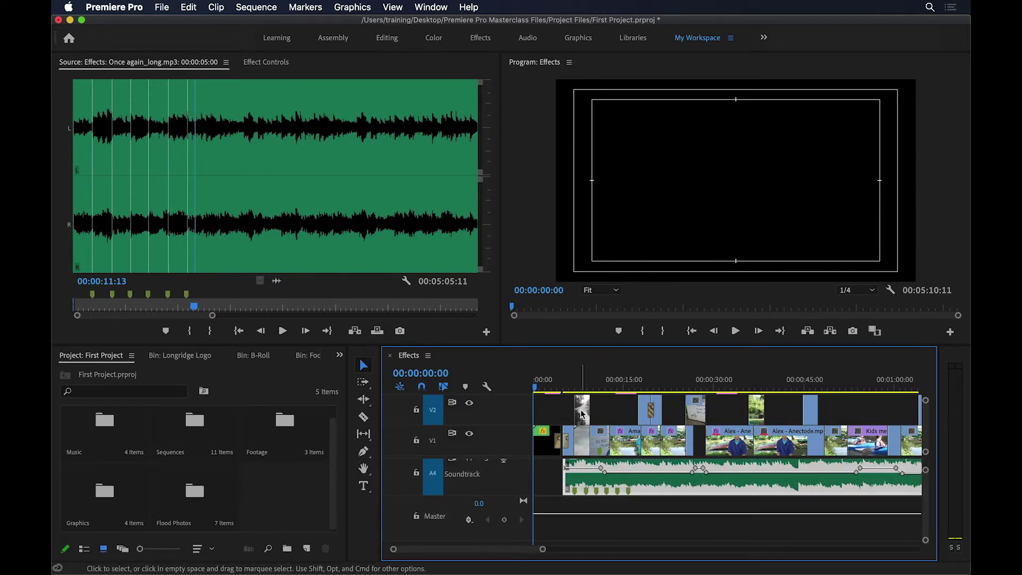
{"action": "left_click", "coordinate": [571, 382]}
{"action": "key", "text": "="}
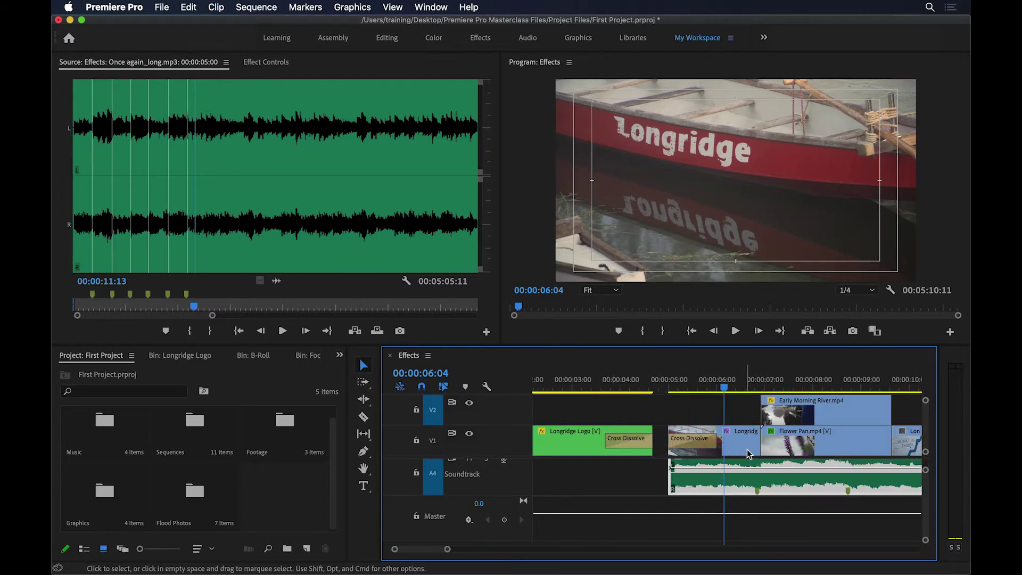
{"action": "left_click", "coordinate": [760, 463]}
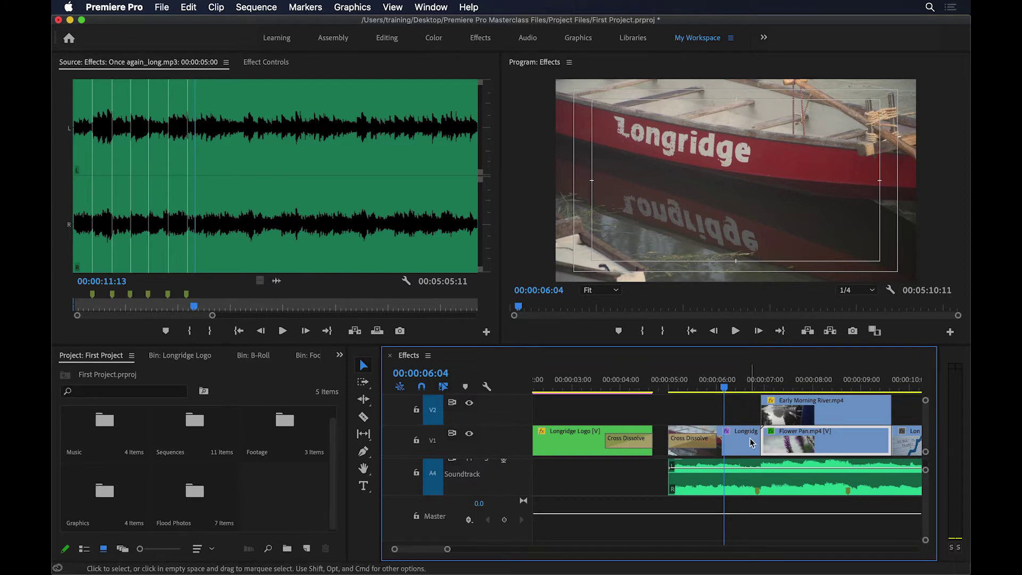
Slide Early Morning River and Flower Pan to the 06:21 marker and trim River's end to the next marker.
{"action": "left_click", "coordinate": [757, 384]}
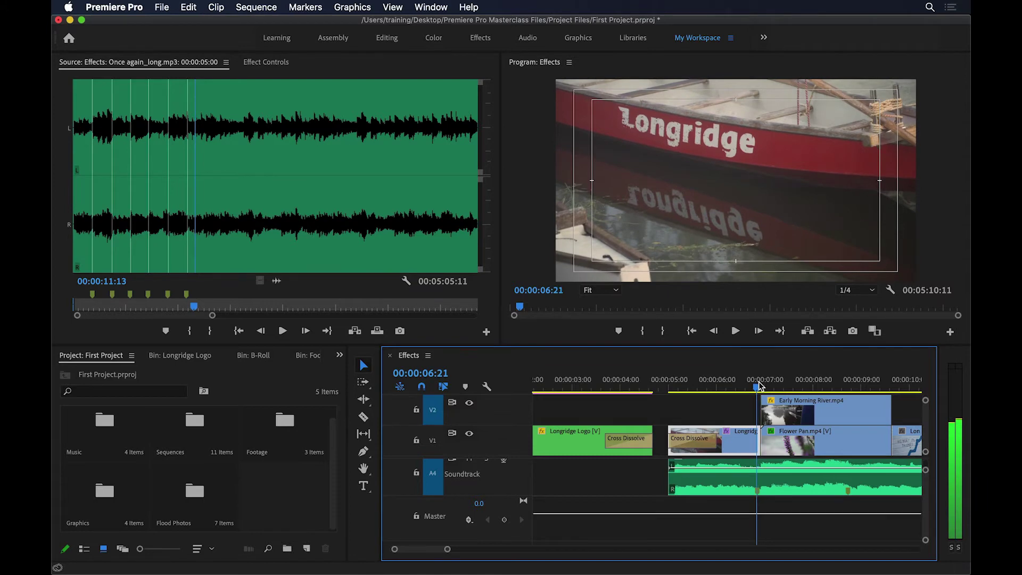
{"action": "left_click", "coordinate": [793, 416]}
{"action": "left_click", "coordinate": [803, 439]}
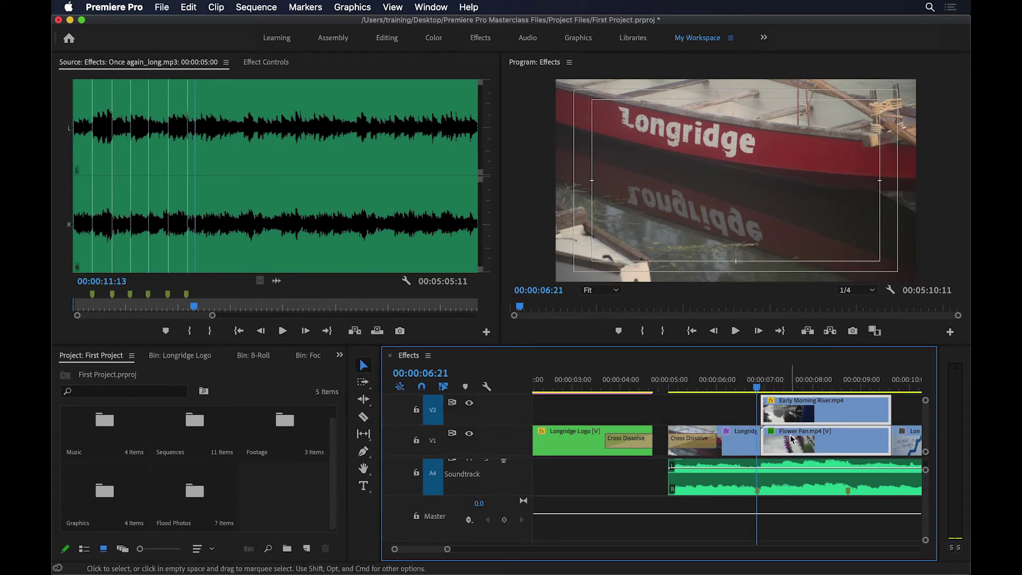
{"action": "left_click_drag", "start_coordinate": [789, 440], "coordinate": [786, 440]}
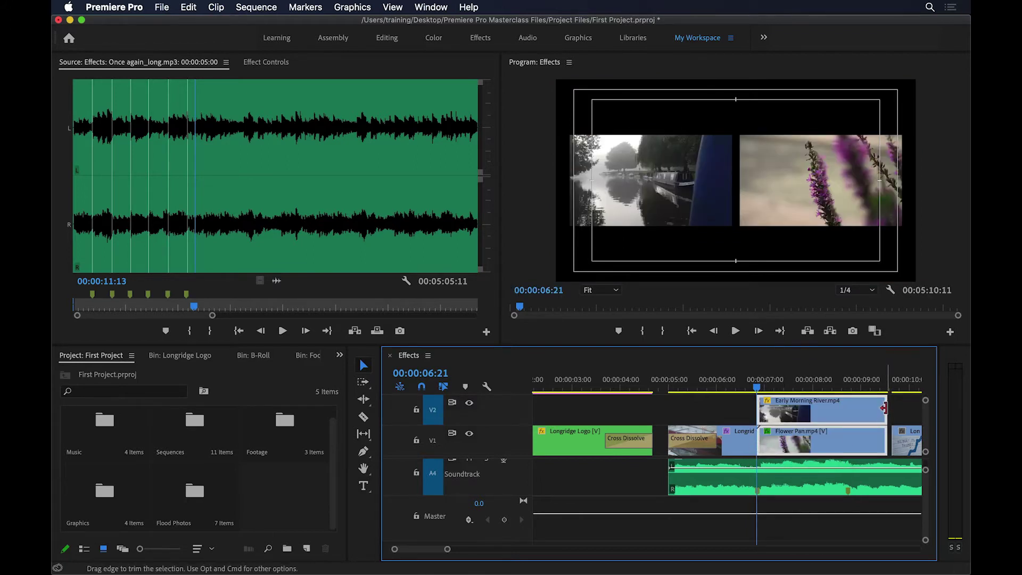
{"action": "left_click_drag", "start_coordinate": [884, 408], "coordinate": [848, 415]}
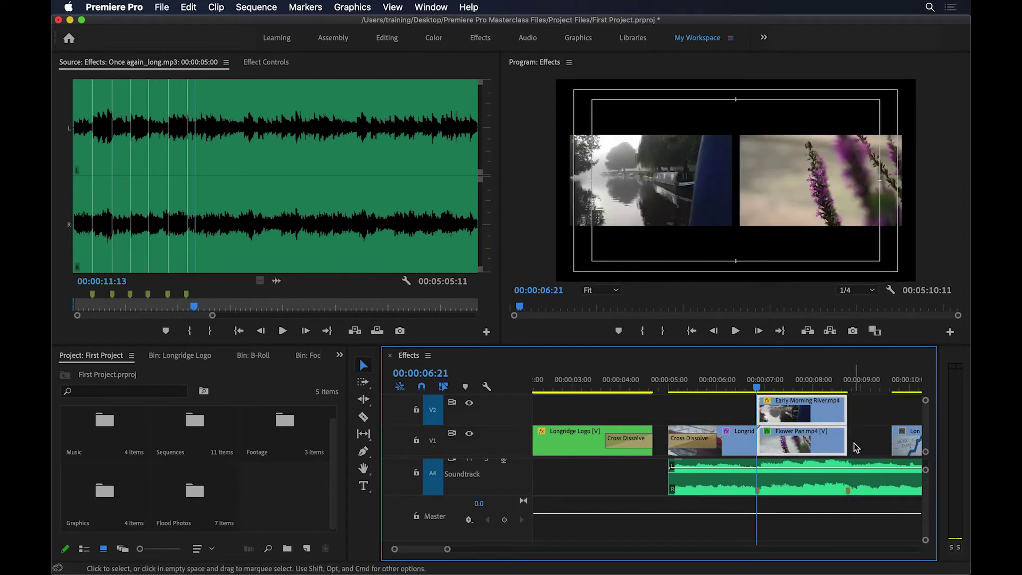
{"action": "key", "text": "minus"}
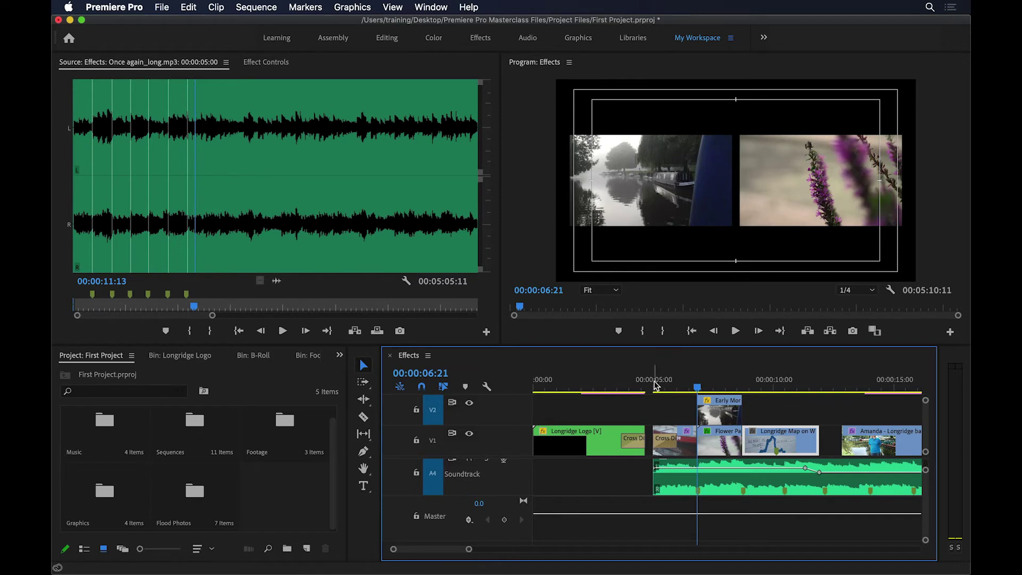
Play the sequence from 00:00:05:00 to review the cuts up to the map clip.
{"action": "left_click", "coordinate": [654, 381]}
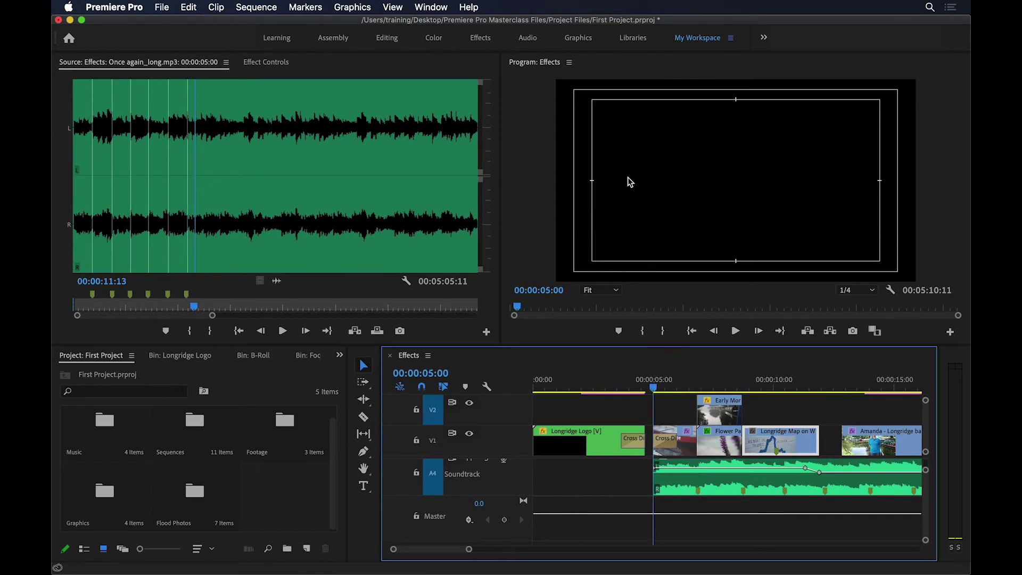
{"action": "key", "text": "space"}
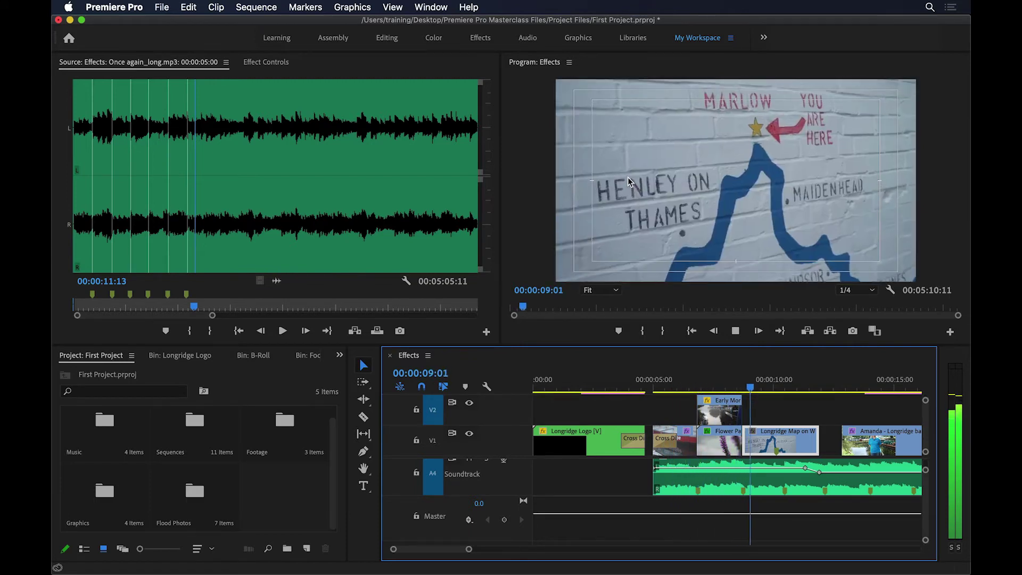
{"action": "key", "text": "space"}
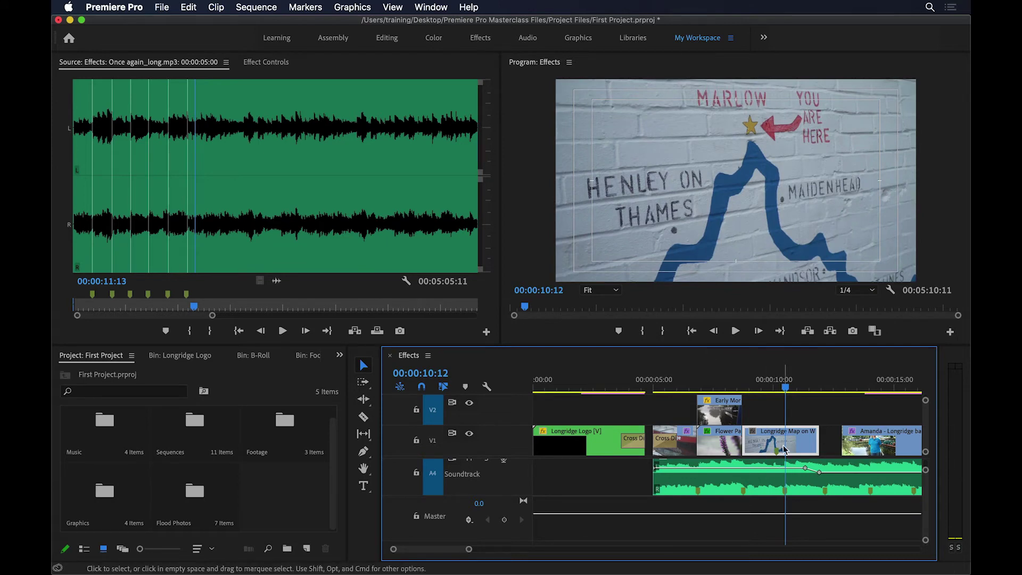
Trim the Longridge map clip's end to the beat marker and replay from 00:00:04:24 to check.
{"action": "left_click_drag", "start_coordinate": [817, 442], "coordinate": [784, 444]}
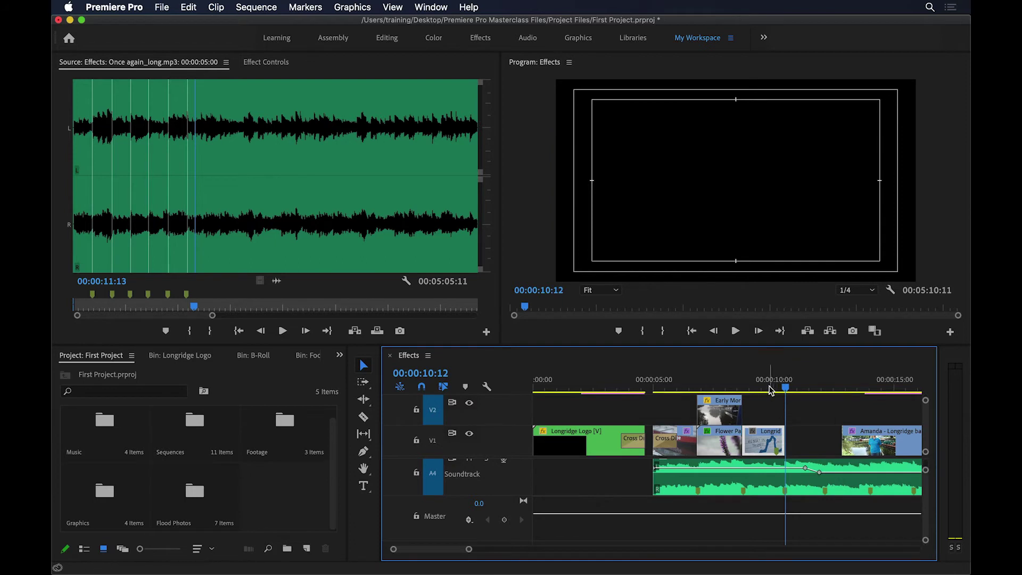
{"action": "left_click", "coordinate": [700, 386]}
{"action": "left_click_drag", "start_coordinate": [700, 386], "coordinate": [651, 395]}
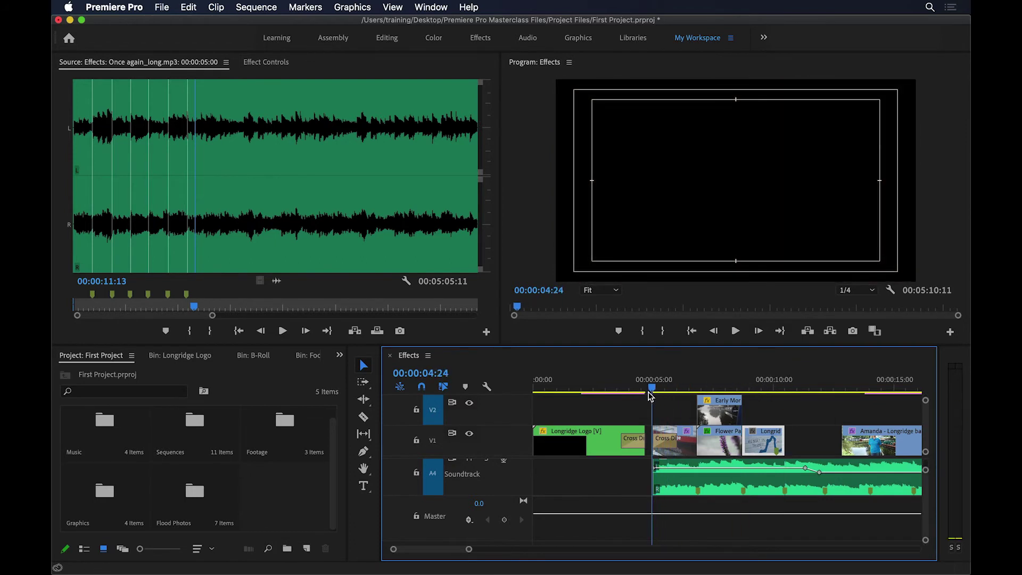
{"action": "key", "text": "space"}
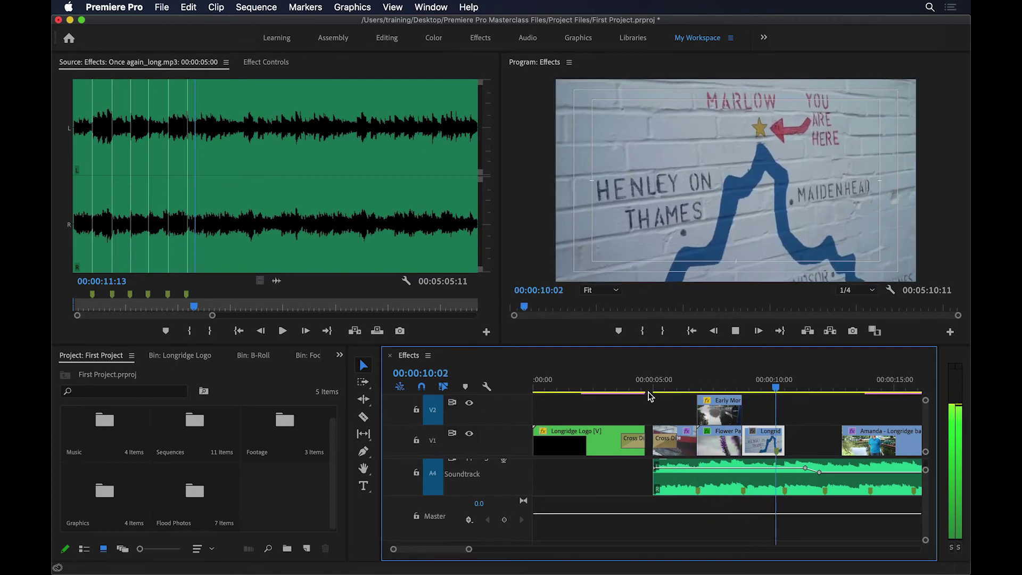
{"action": "key", "text": "space"}
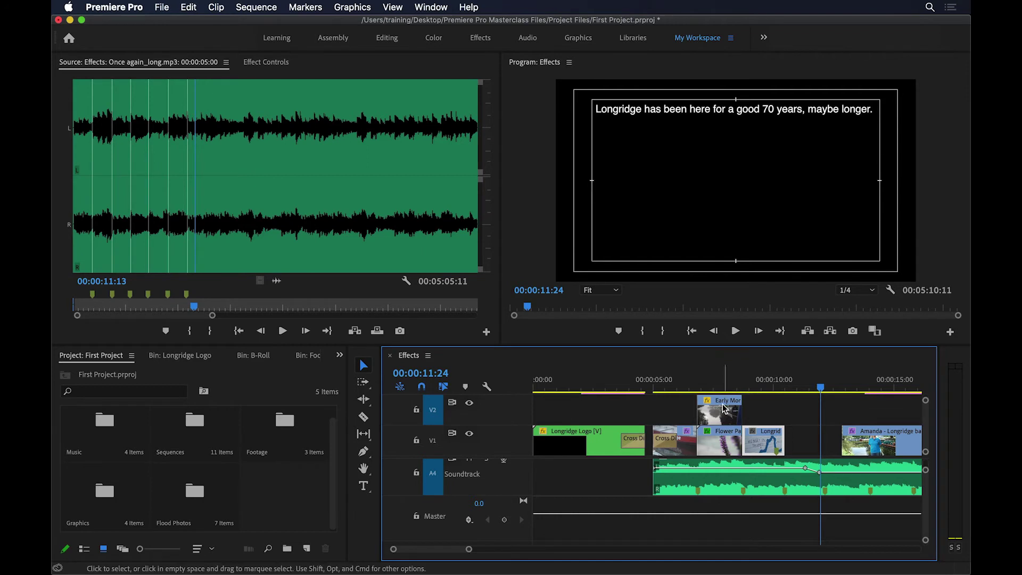
Move Early Morning River into the V1 gap and reset its Motion to full frame.
{"action": "left_click_drag", "start_coordinate": [722, 409], "coordinate": [809, 438]}
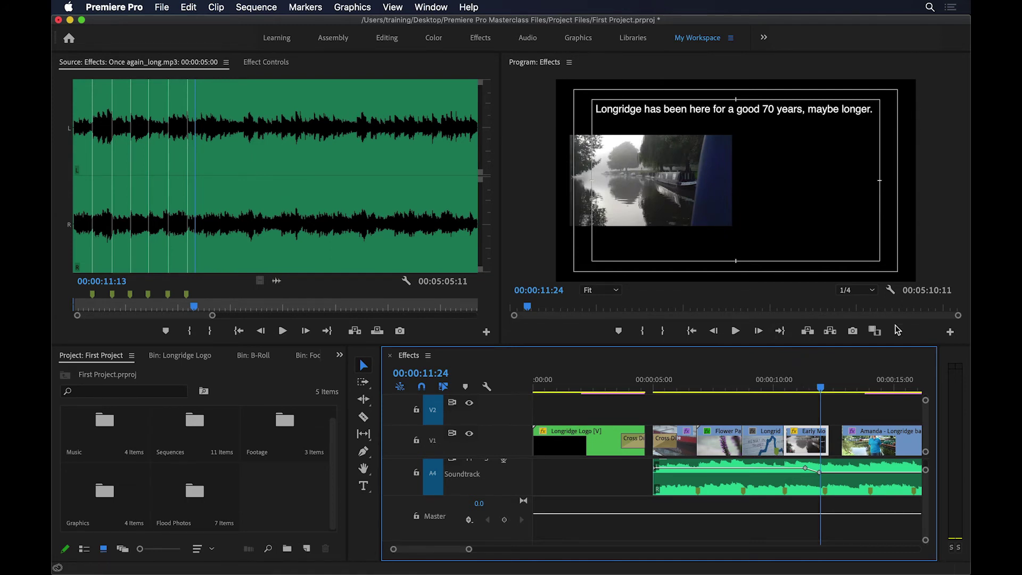
{"action": "left_click", "coordinate": [266, 62]}
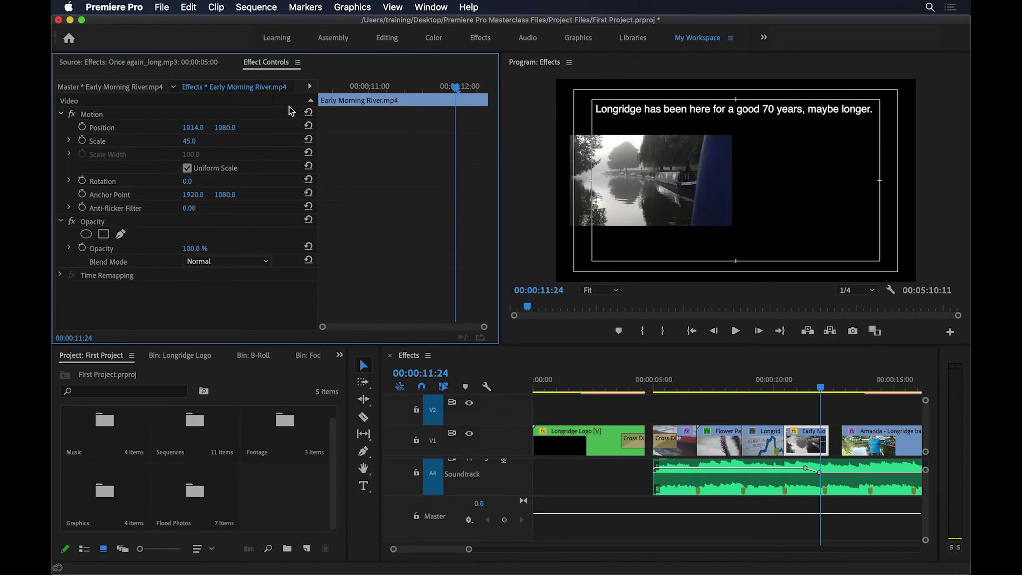
{"action": "left_click", "coordinate": [309, 114]}
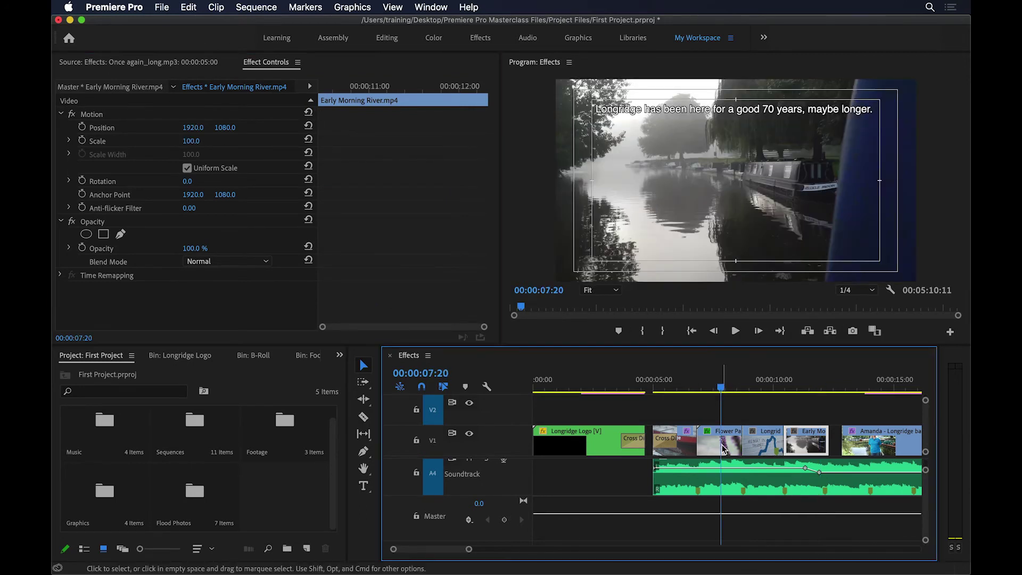
Reset Flower Pan's Motion to full frame and extend the interview clip's start to close the gap.
{"action": "left_click", "coordinate": [721, 386]}
{"action": "left_click", "coordinate": [724, 449]}
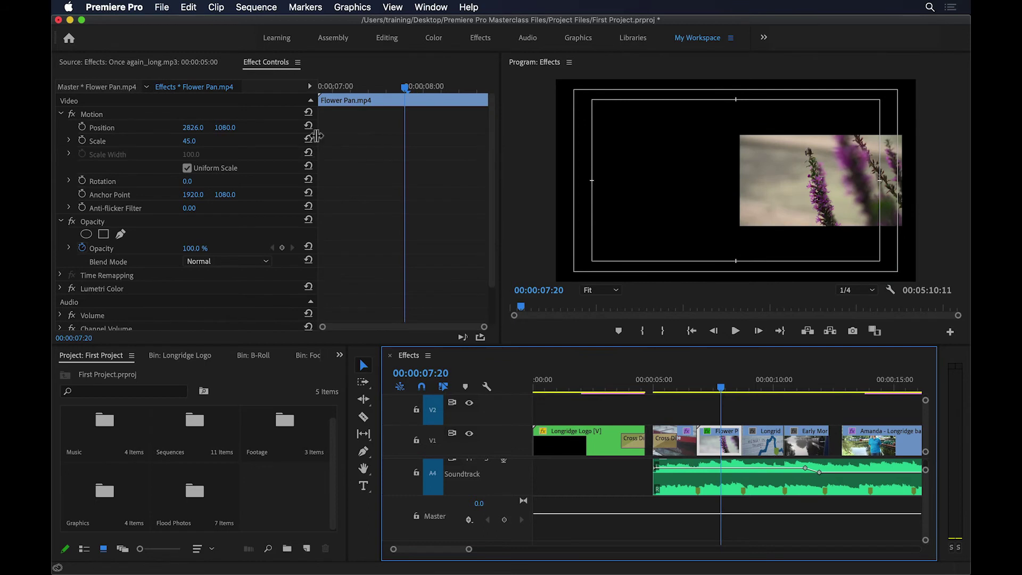
{"action": "left_click", "coordinate": [309, 113]}
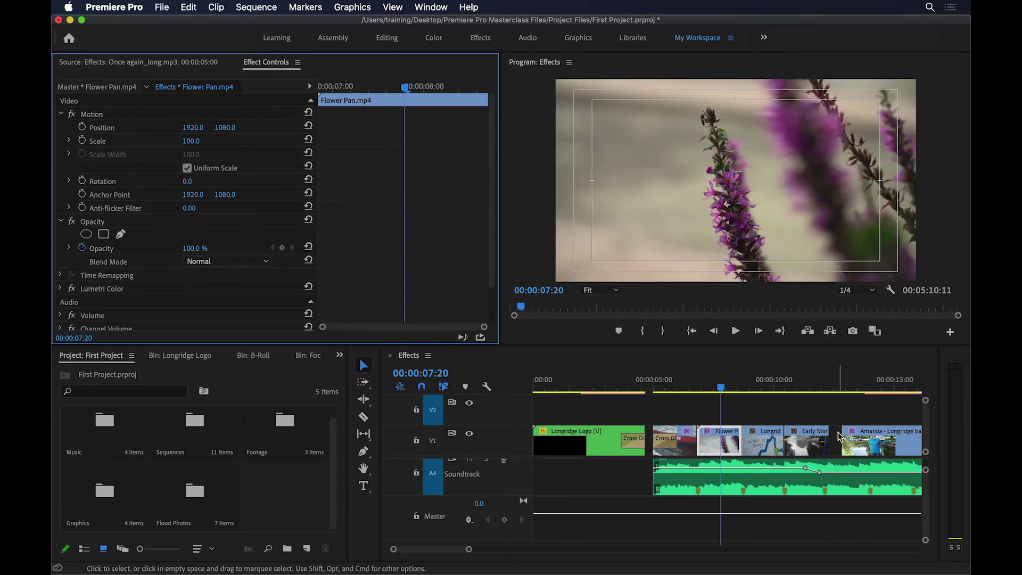
{"action": "left_click_drag", "start_coordinate": [843, 441], "coordinate": [832, 450]}
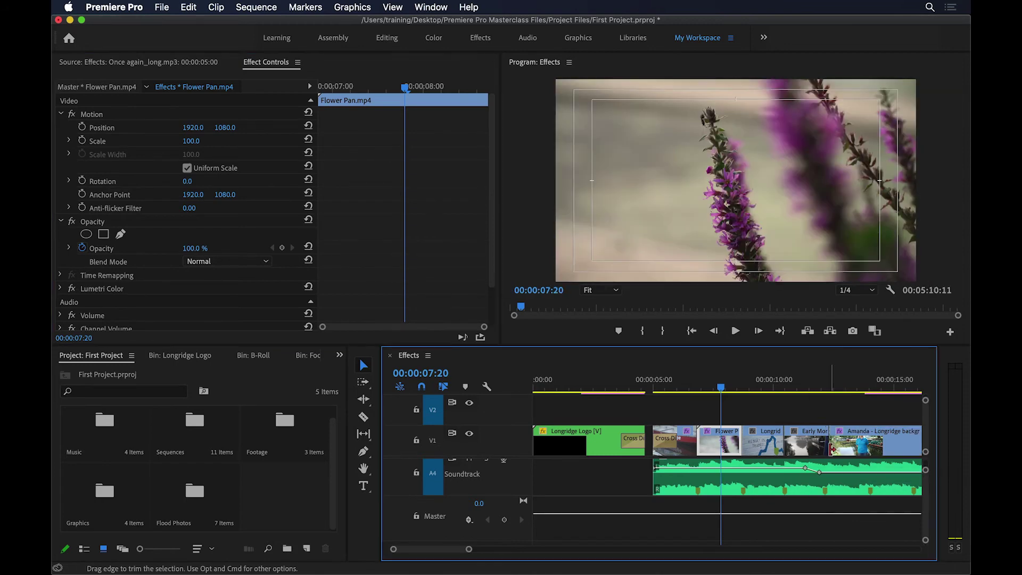
{"action": "left_click", "coordinate": [646, 381]}
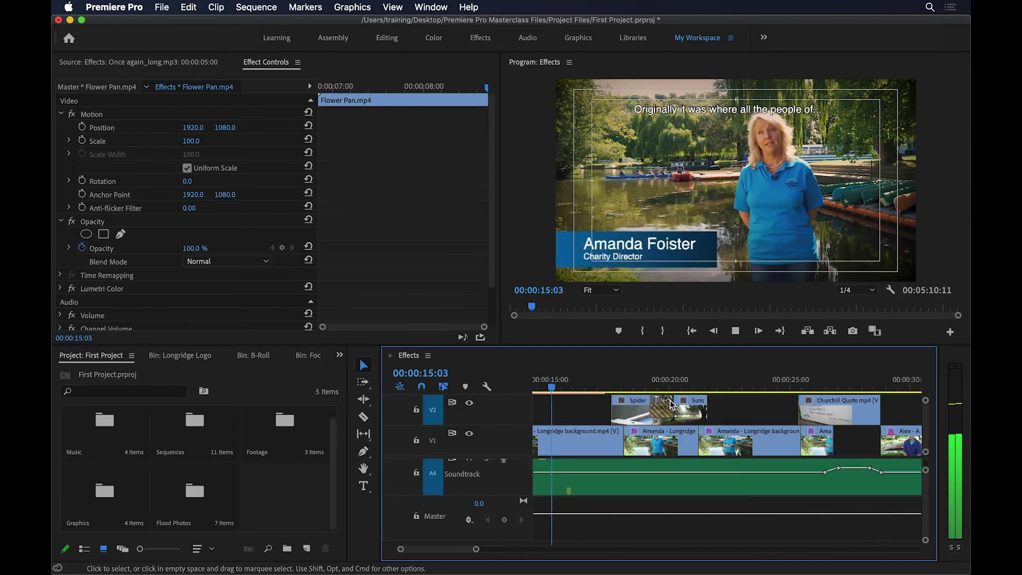
{"action": "key", "text": "space"}
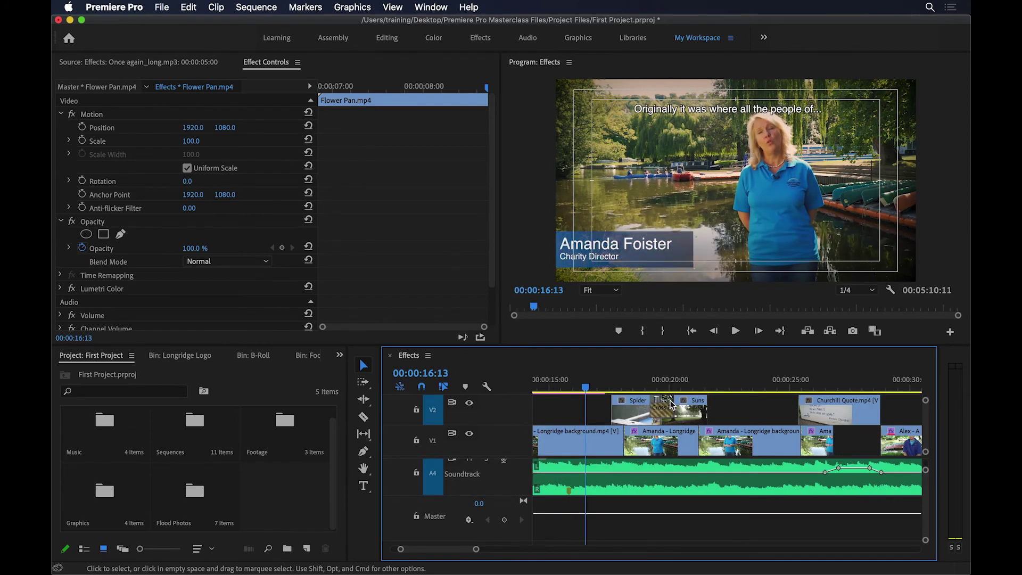